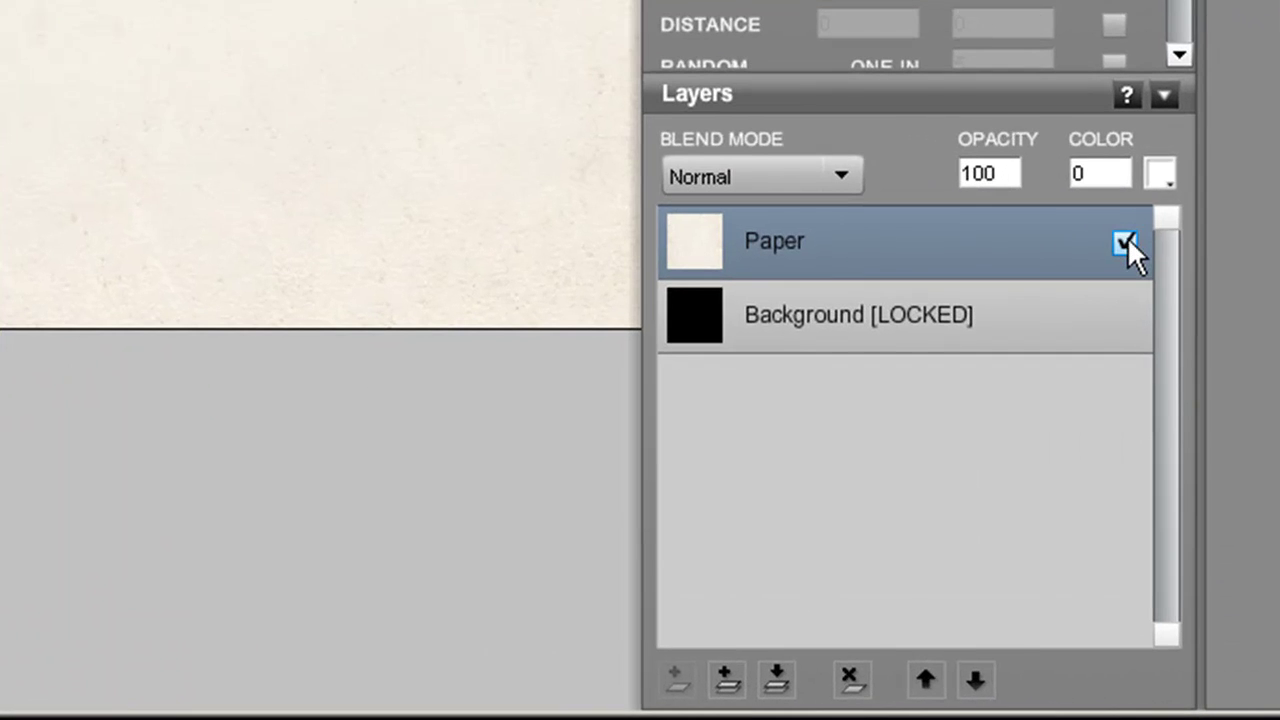
# Hide the Paper layer to show the black canvas and set the line colour to white.
pyautogui.click(1125, 240)
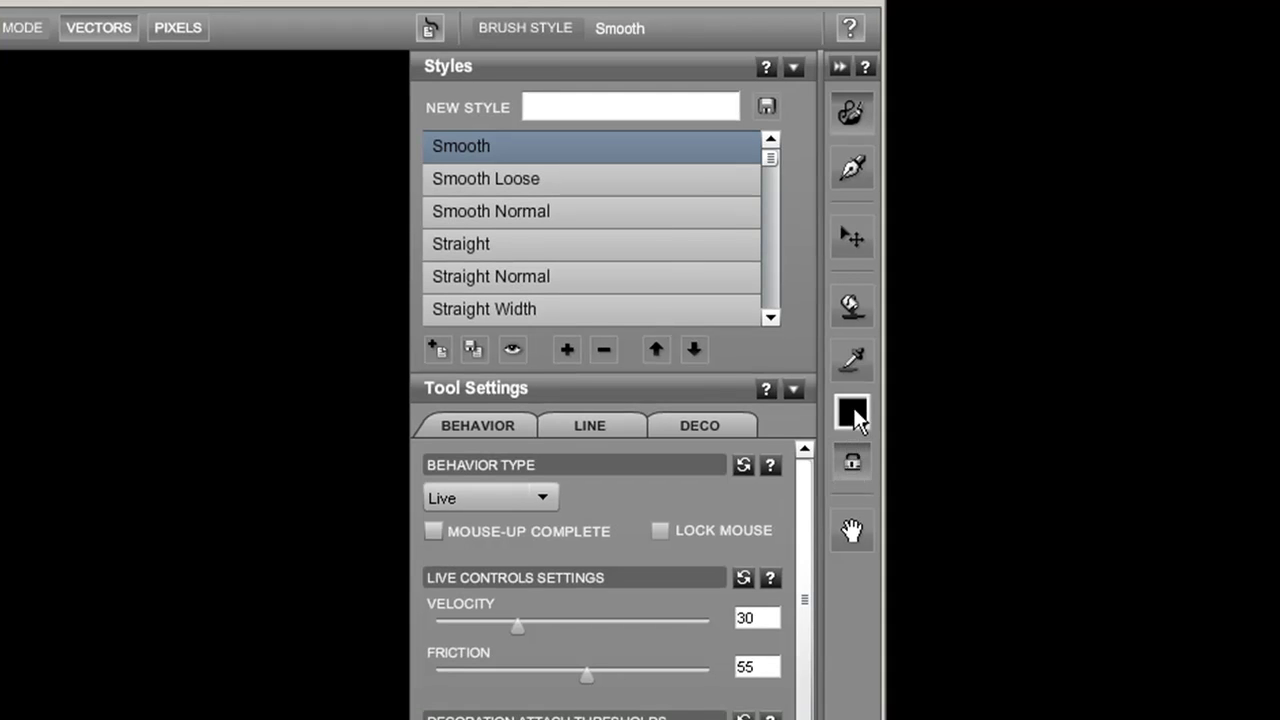
pyautogui.click(855, 415)
pyautogui.click(384, 459)
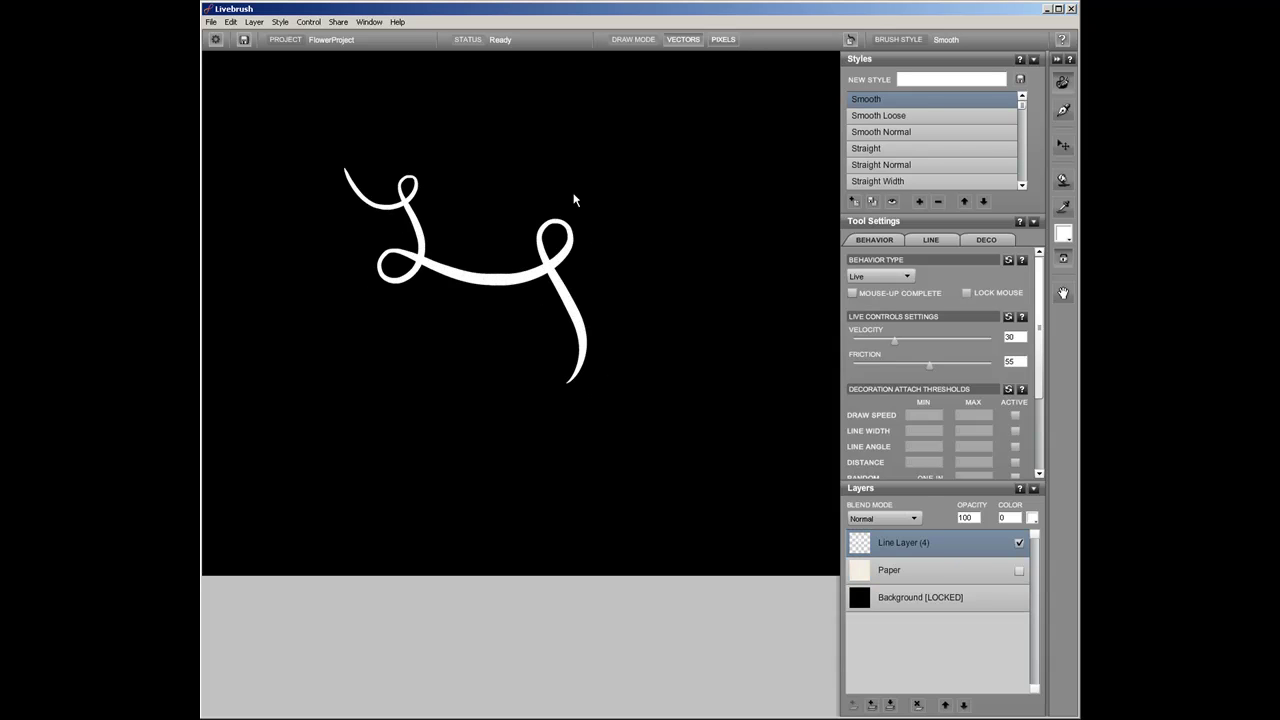
# Undo the test stroke, save a new brush style named 'Flower 1', and show its Line settings.
pyautogui.hotkey('ctrl', 'z')
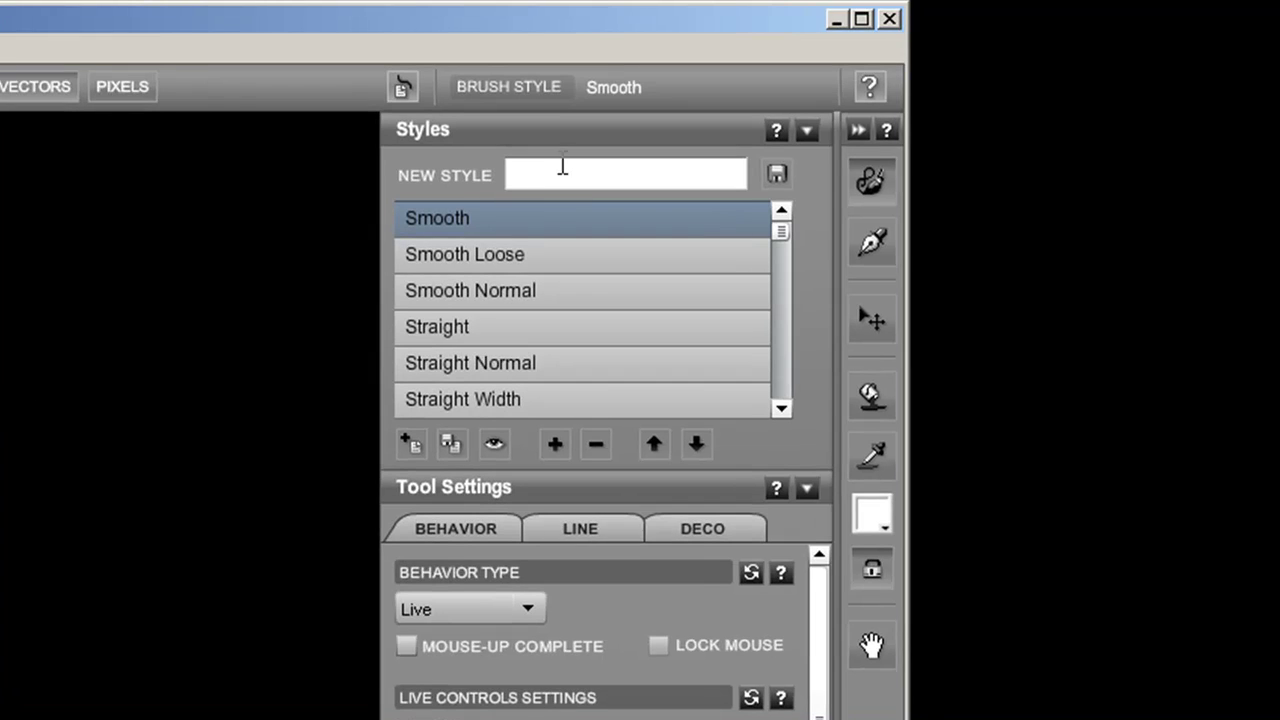
pyautogui.click(563, 166)
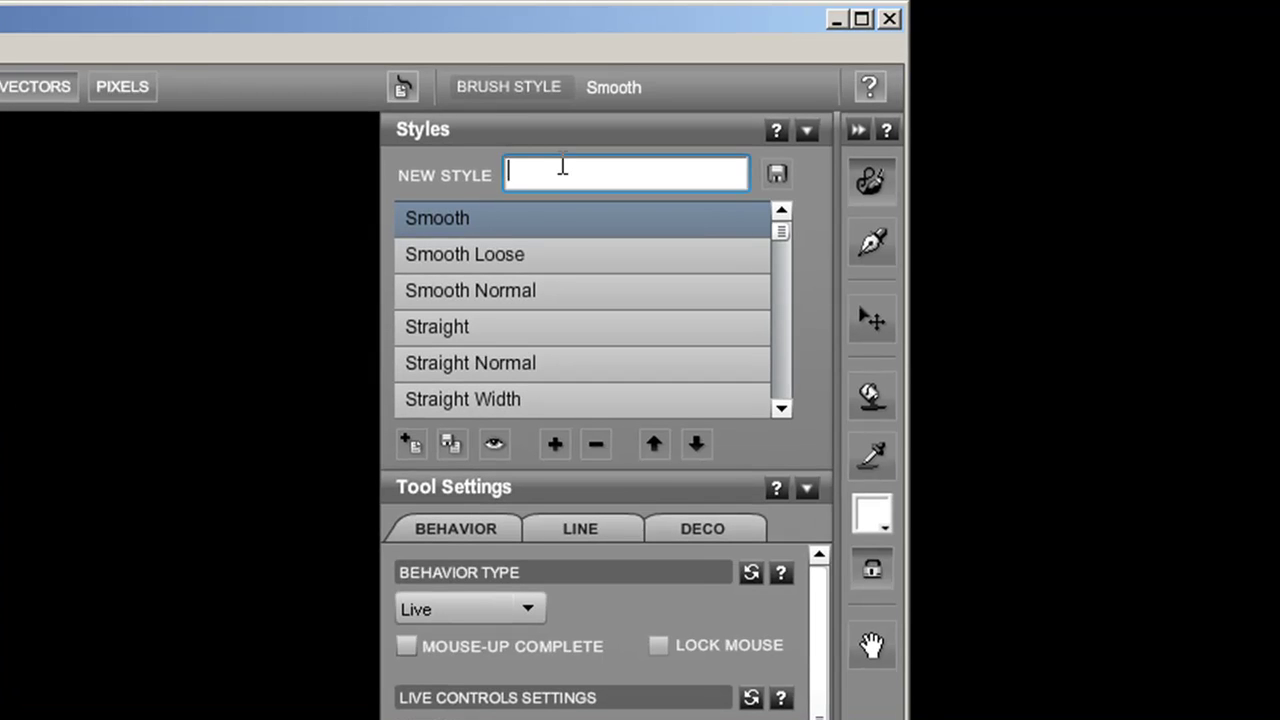
pyautogui.write('Flower 1')
pyautogui.click(776, 176)
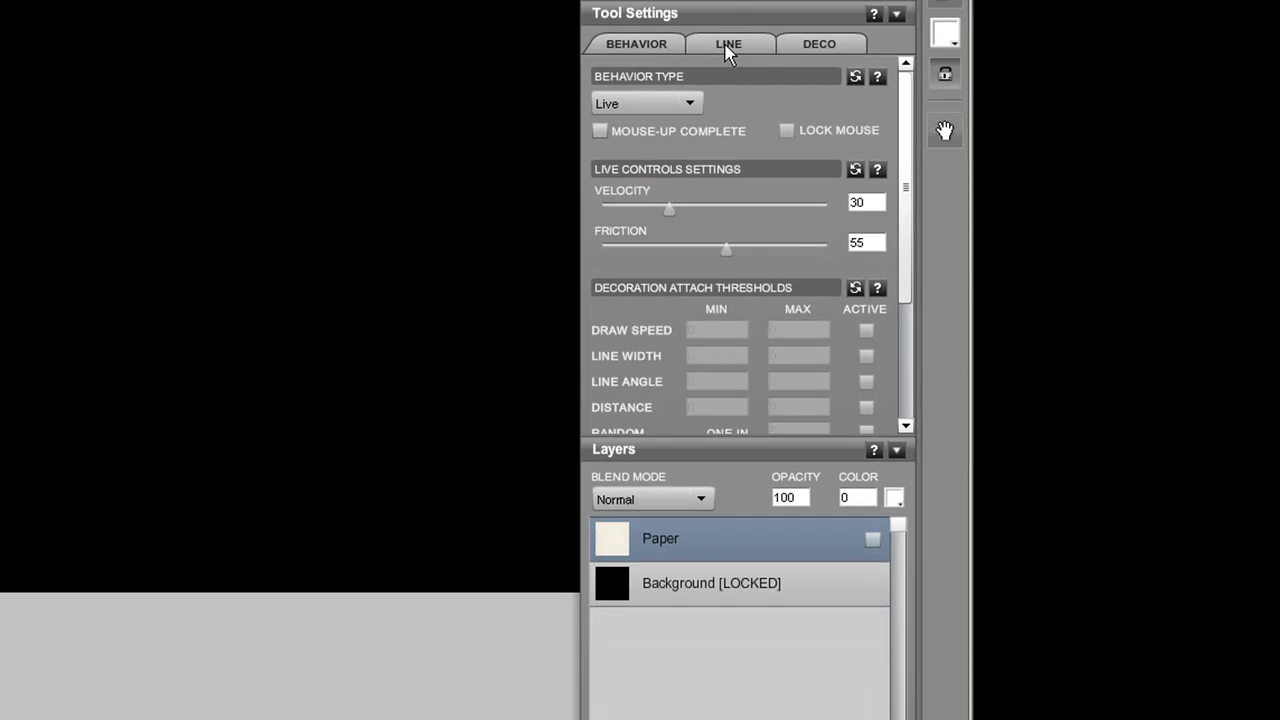
pyautogui.click(727, 53)
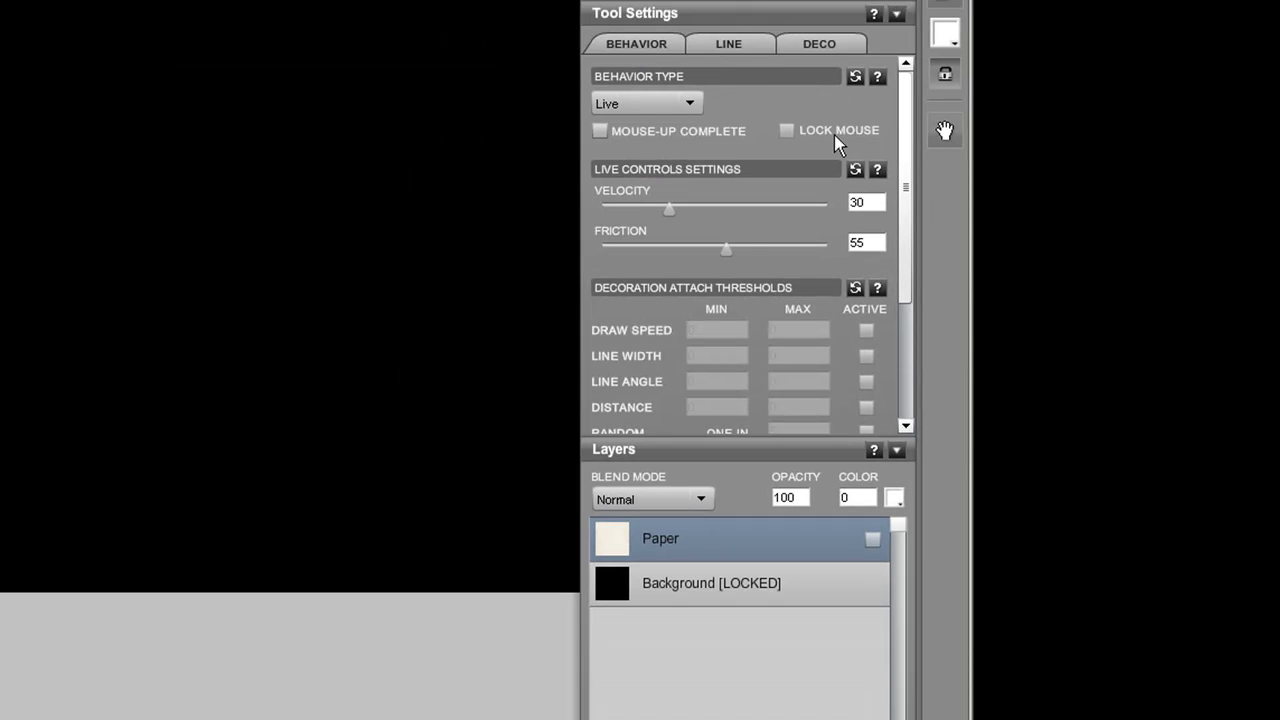
pyautogui.click(899, 451)
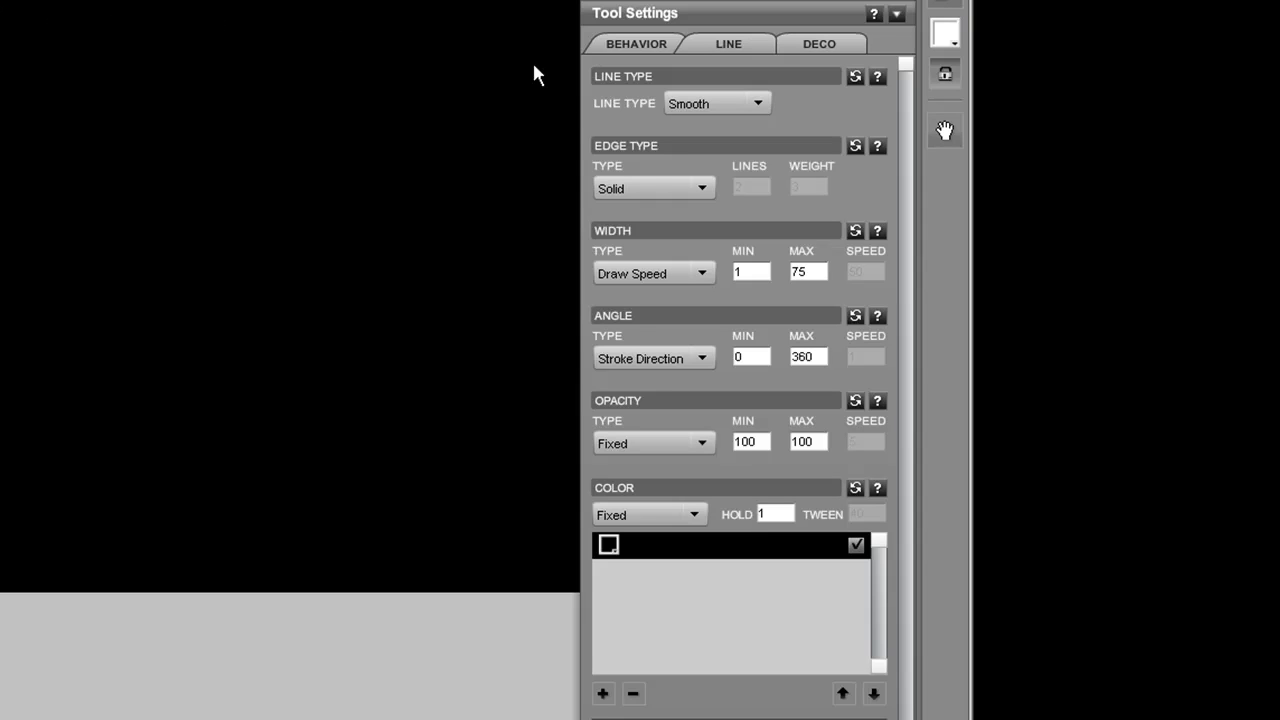
# Set Flower 1 to Rake edges with 100 lines of weight 1 and draw a looping test stroke.
pyautogui.click(647, 188)
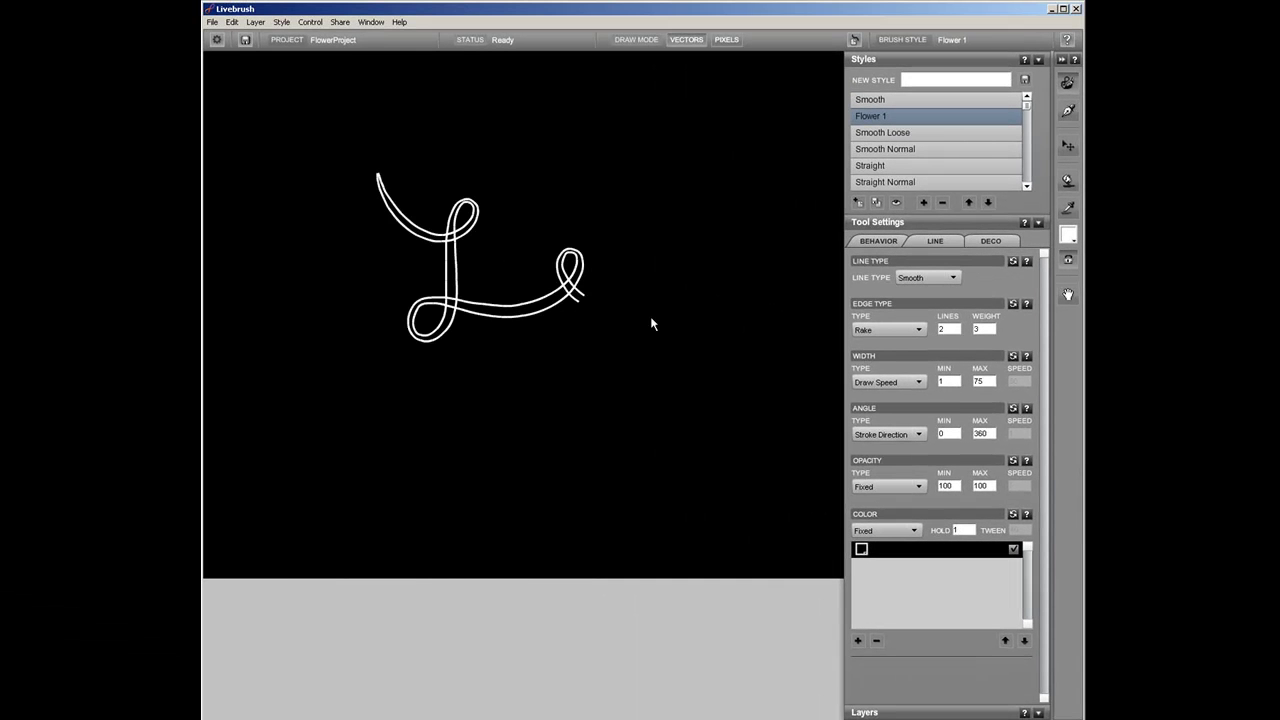
pyautogui.hotkey('ctrl', 'z')
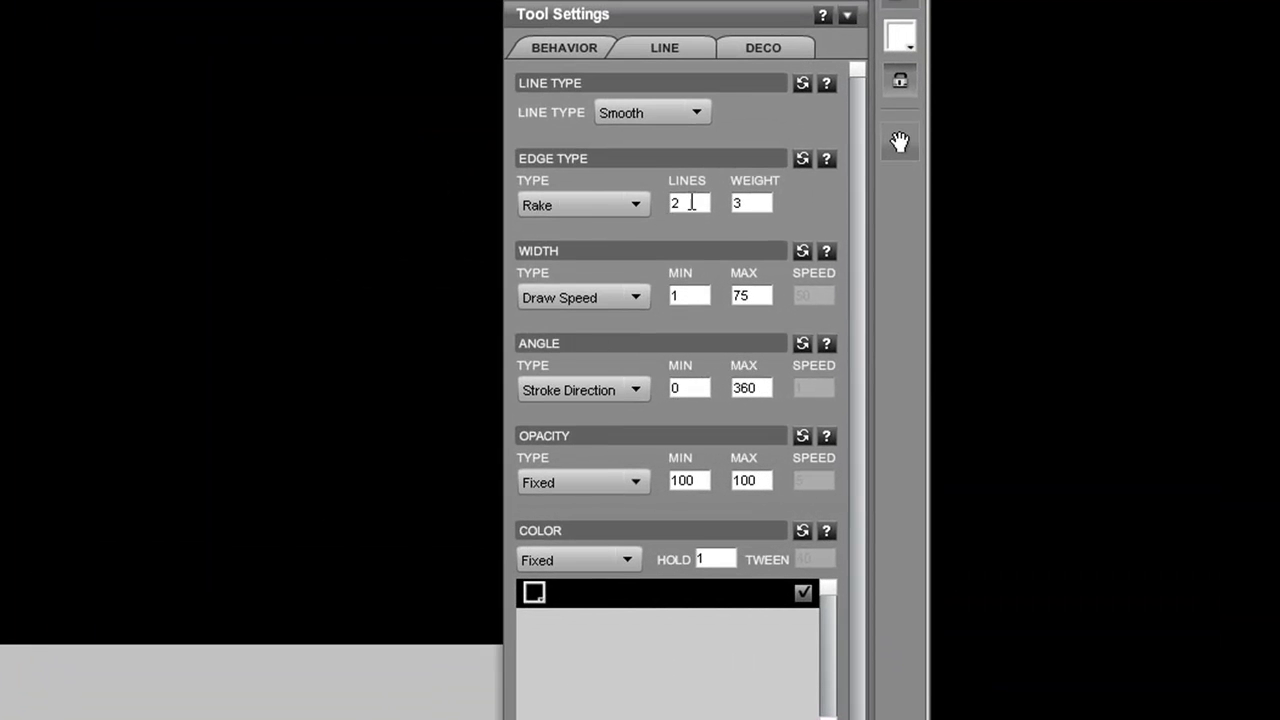
pyautogui.click(940, 322)
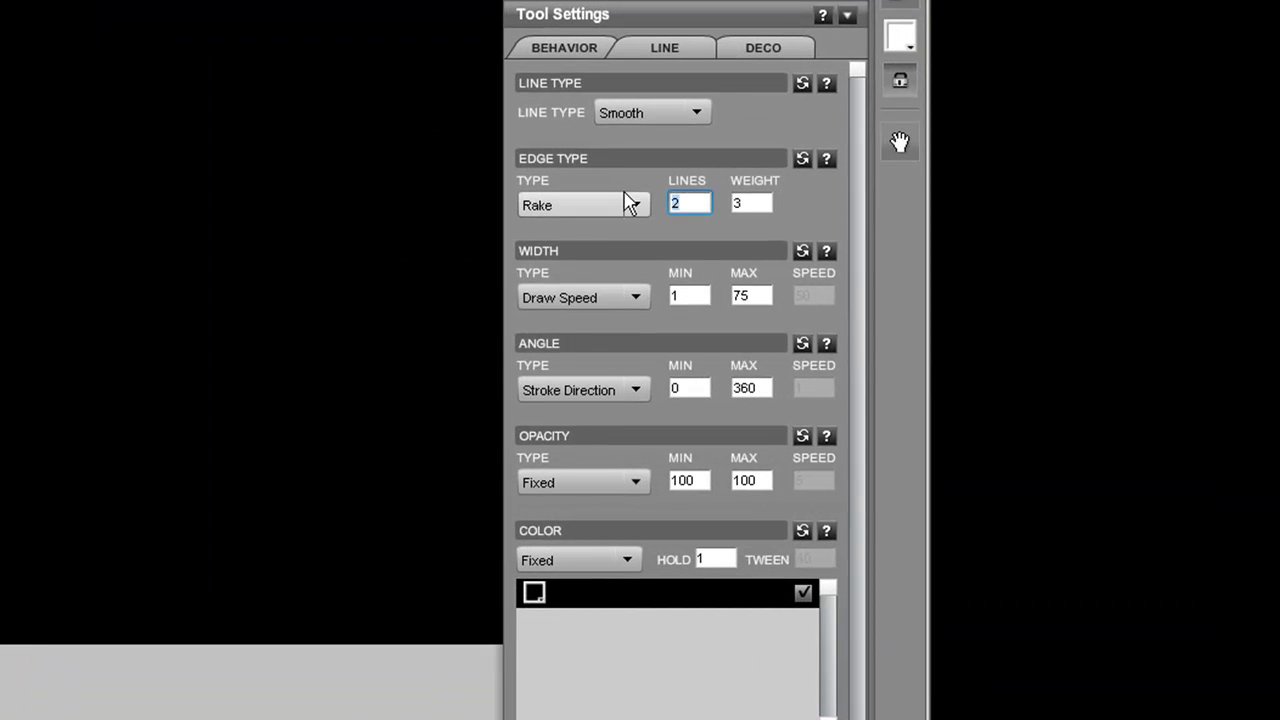
pyautogui.write('100')
pyautogui.press('Tab')
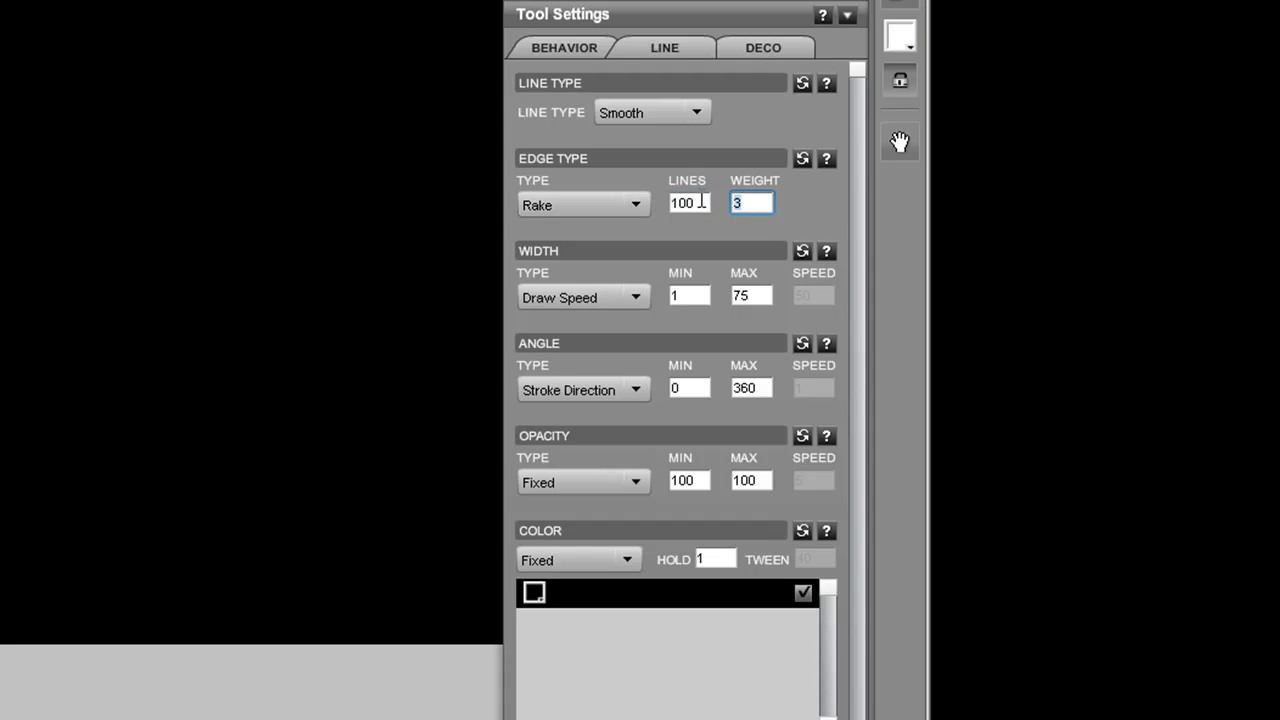
pyautogui.write('1')
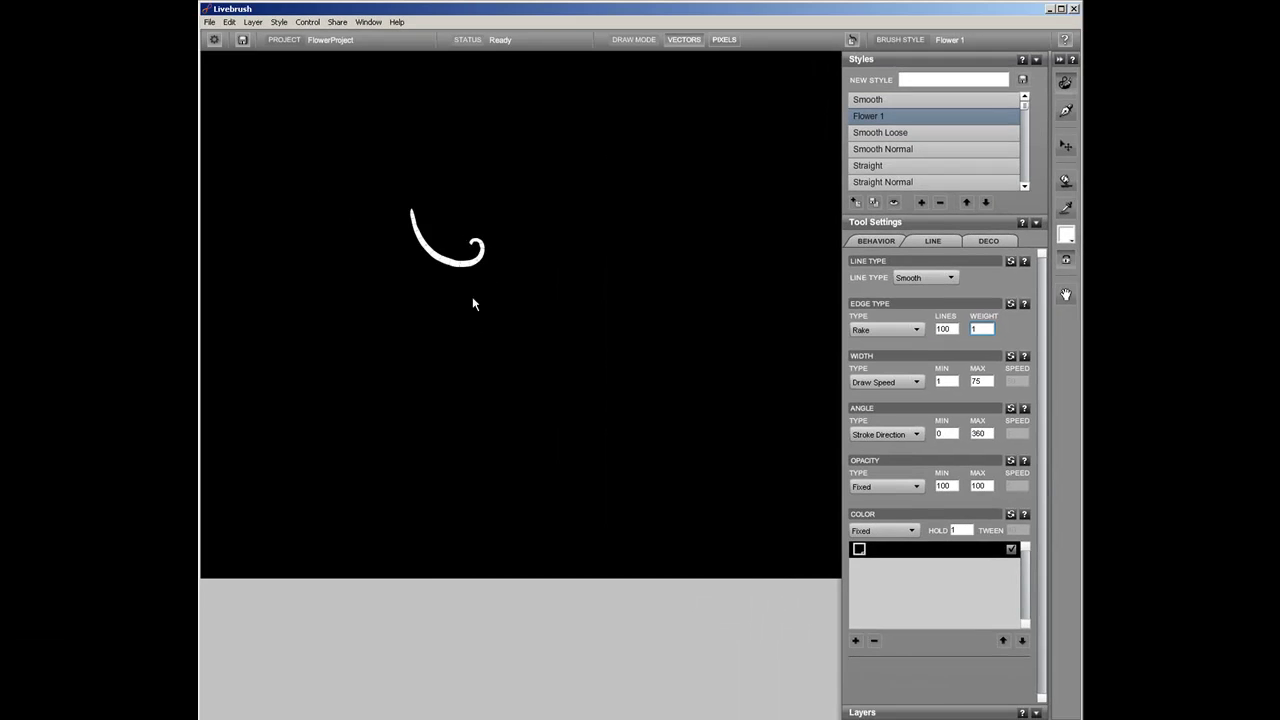
pyautogui.moveTo(474, 304)
pyautogui.mouseDown()
pyautogui.moveTo(516, 317)
pyautogui.moveTo(528, 269)
pyautogui.moveTo(703, 249)
pyautogui.mouseUp()
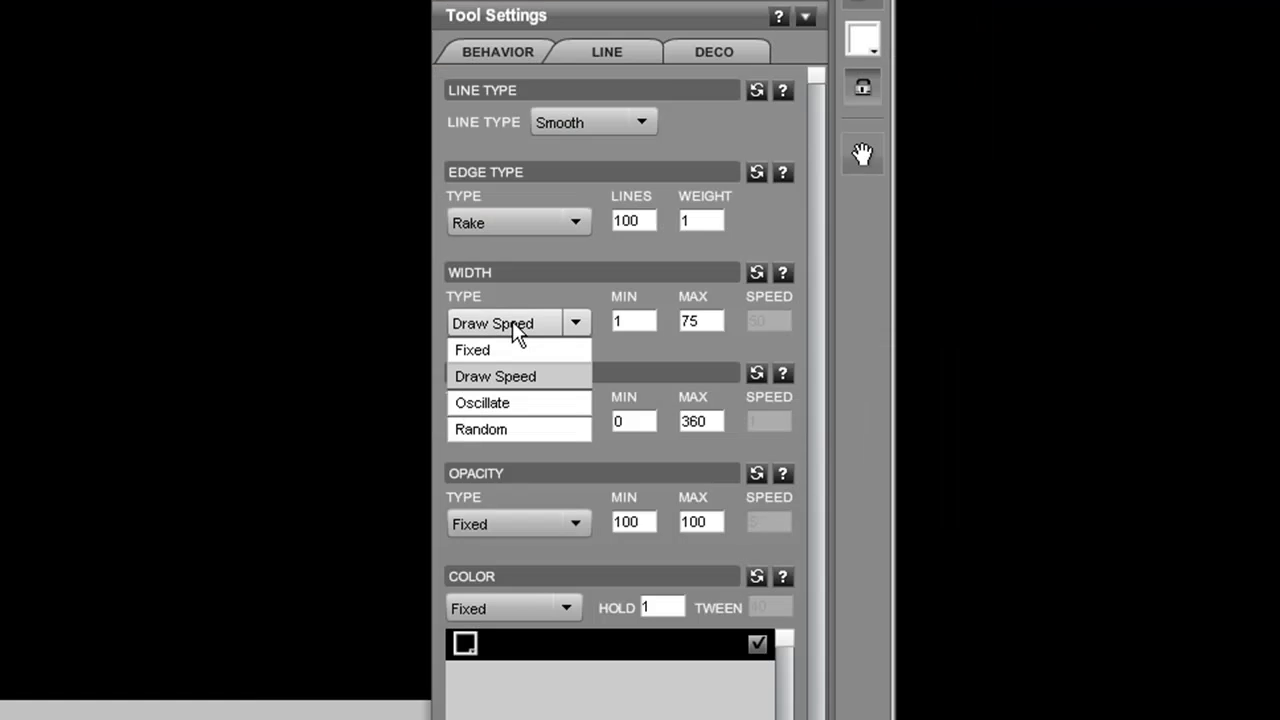
# Switch width to Oscillate, raise Width Max from 75 to 500, and test with wide wavy strokes.
pyautogui.click(488, 403)
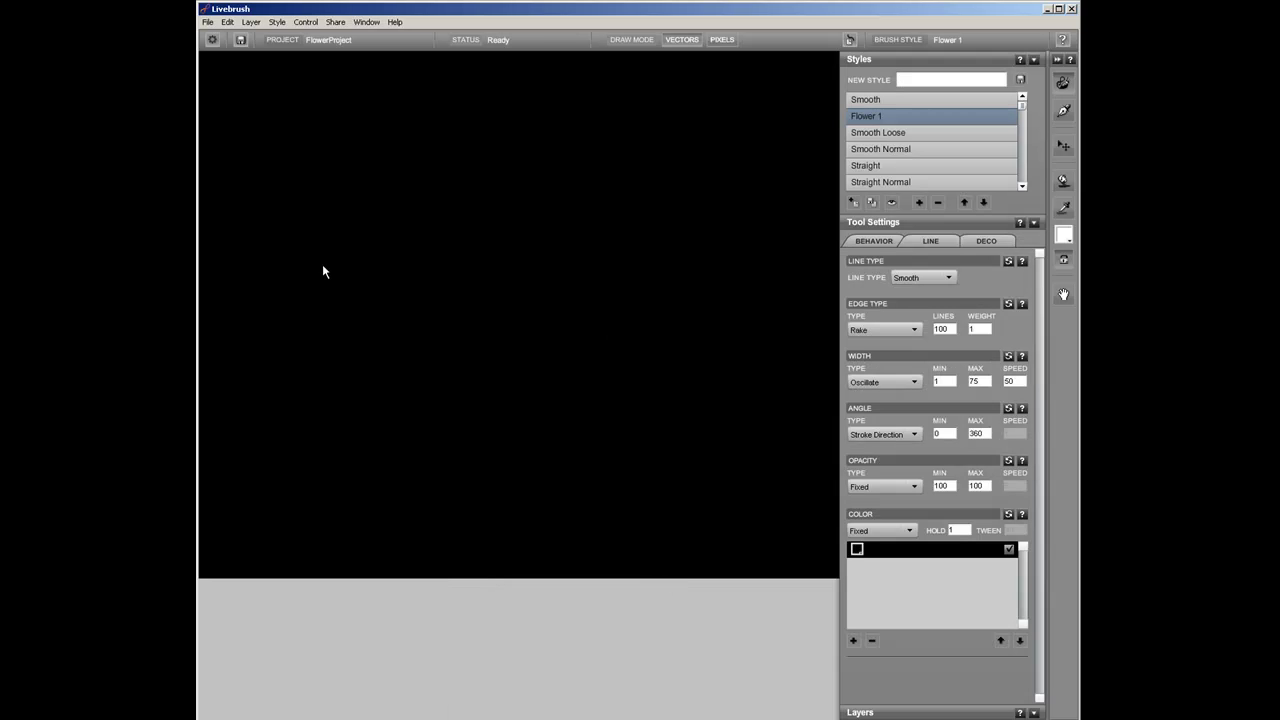
pyautogui.moveTo(322, 264); pyautogui.dragTo(797, 252)
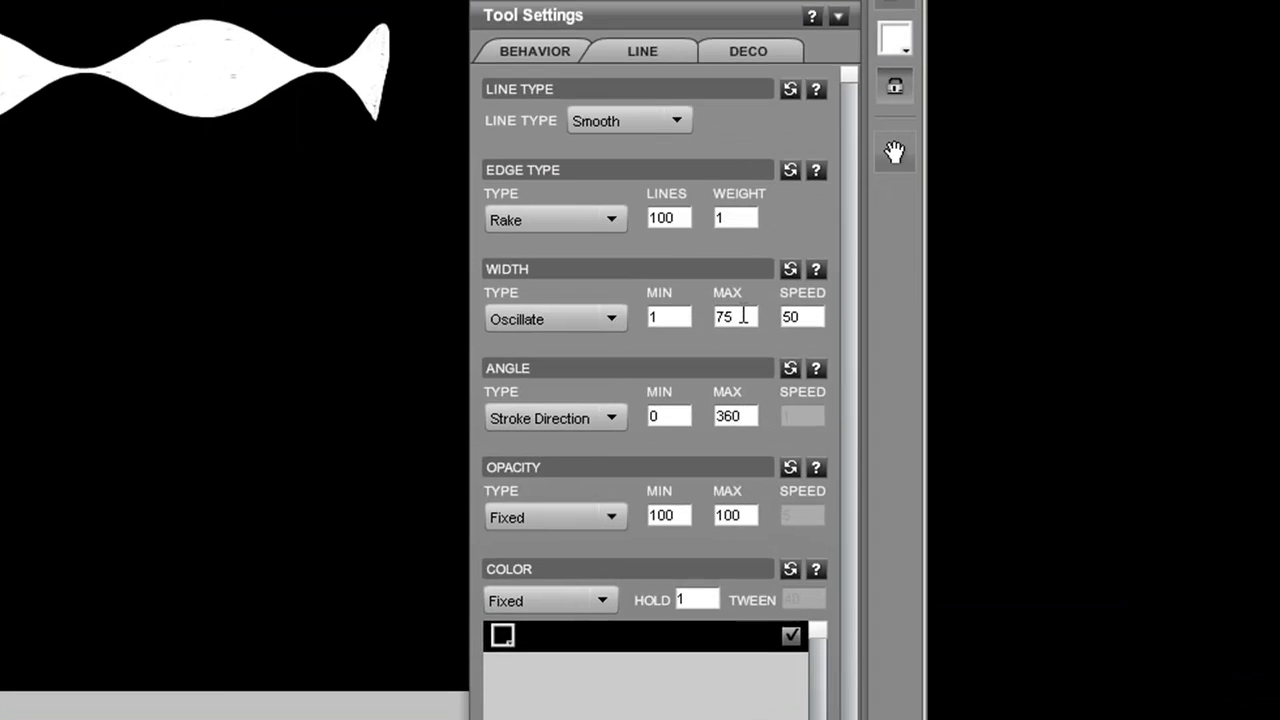
pyautogui.doubleClick(743, 316)
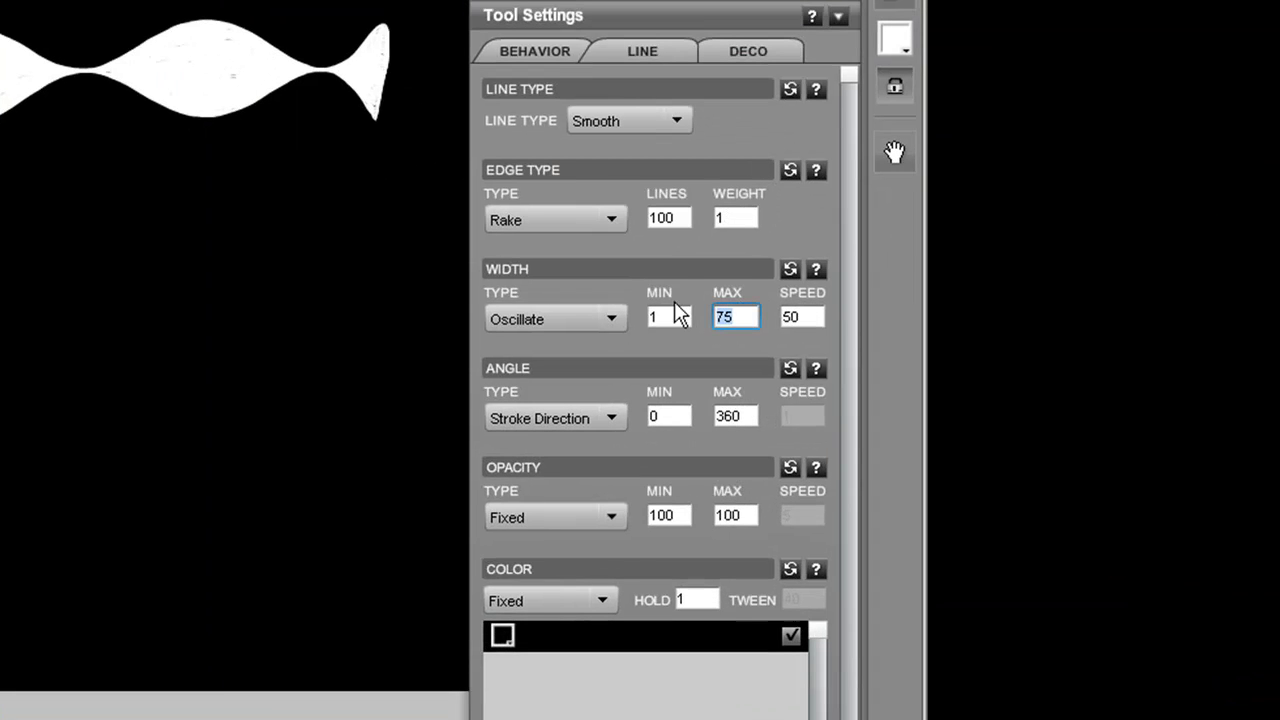
pyautogui.write('500')
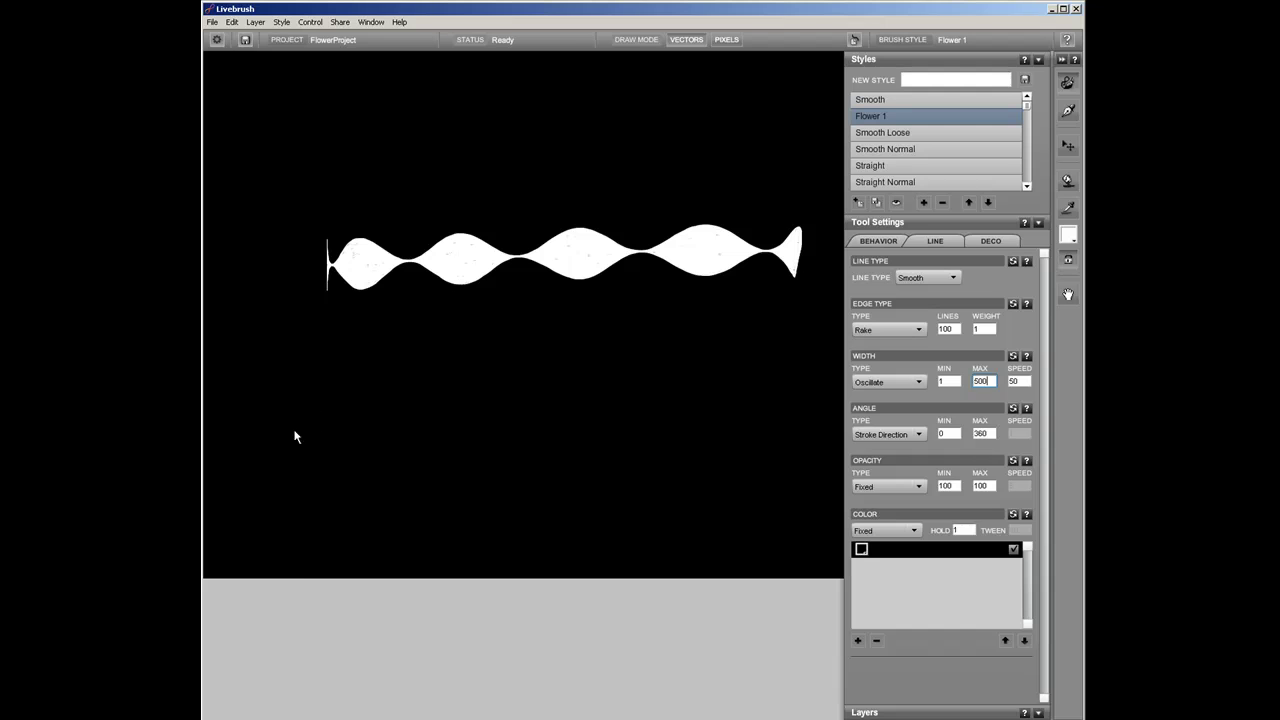
pyautogui.moveTo(294, 434); pyautogui.dragTo(800, 395)
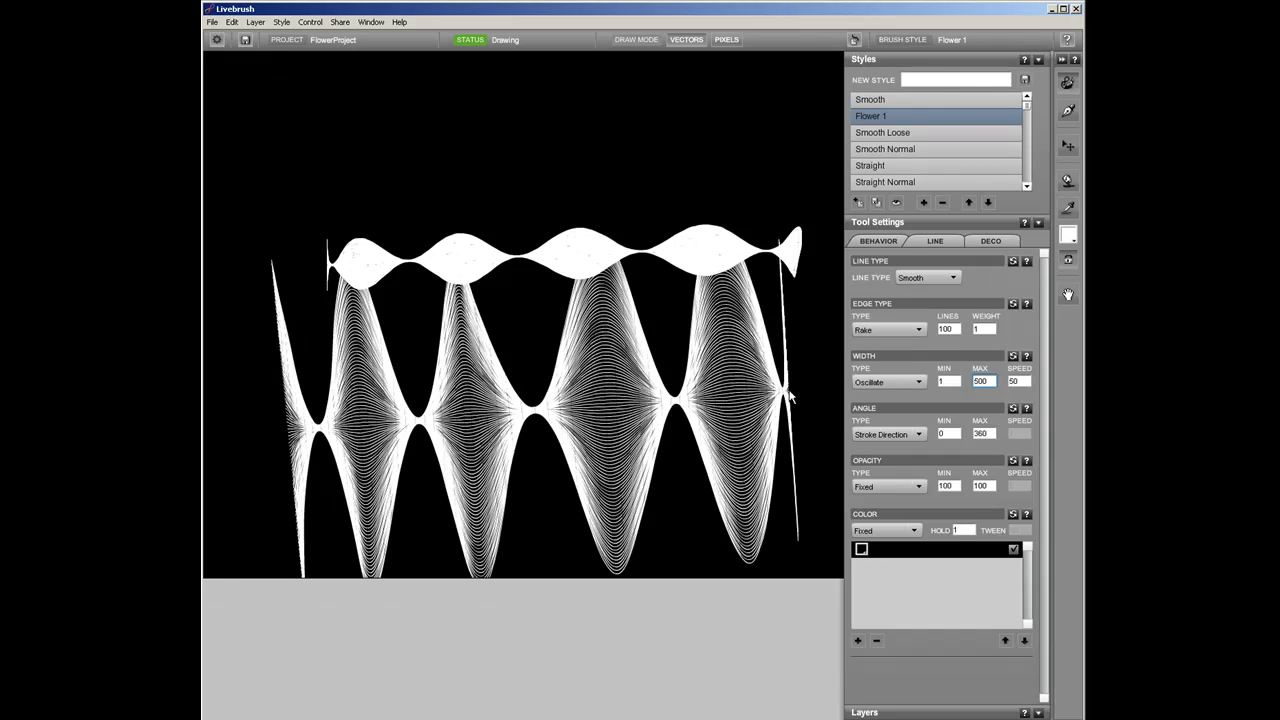
# Delete all strokes, set Angle Type to Random (0–360), and draw a test stroke.
pyautogui.hotkey('ctrl', 'a')
pyautogui.press('Delete')
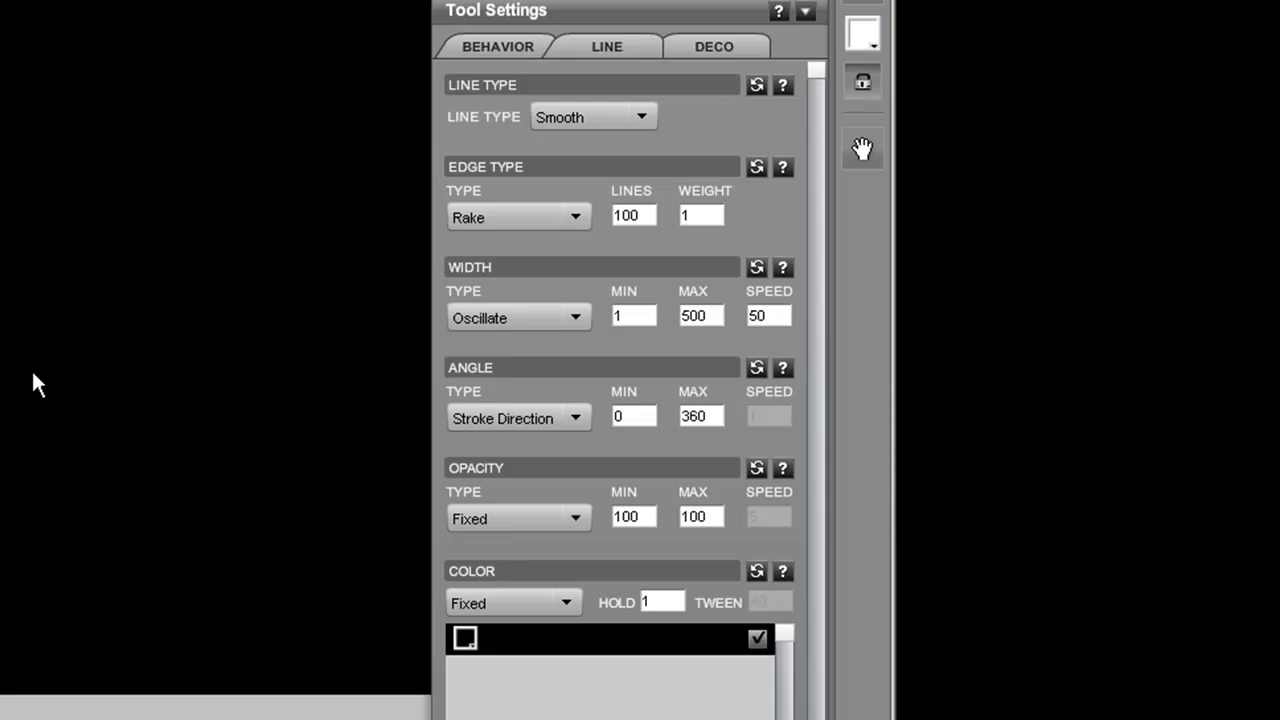
pyautogui.click(474, 417)
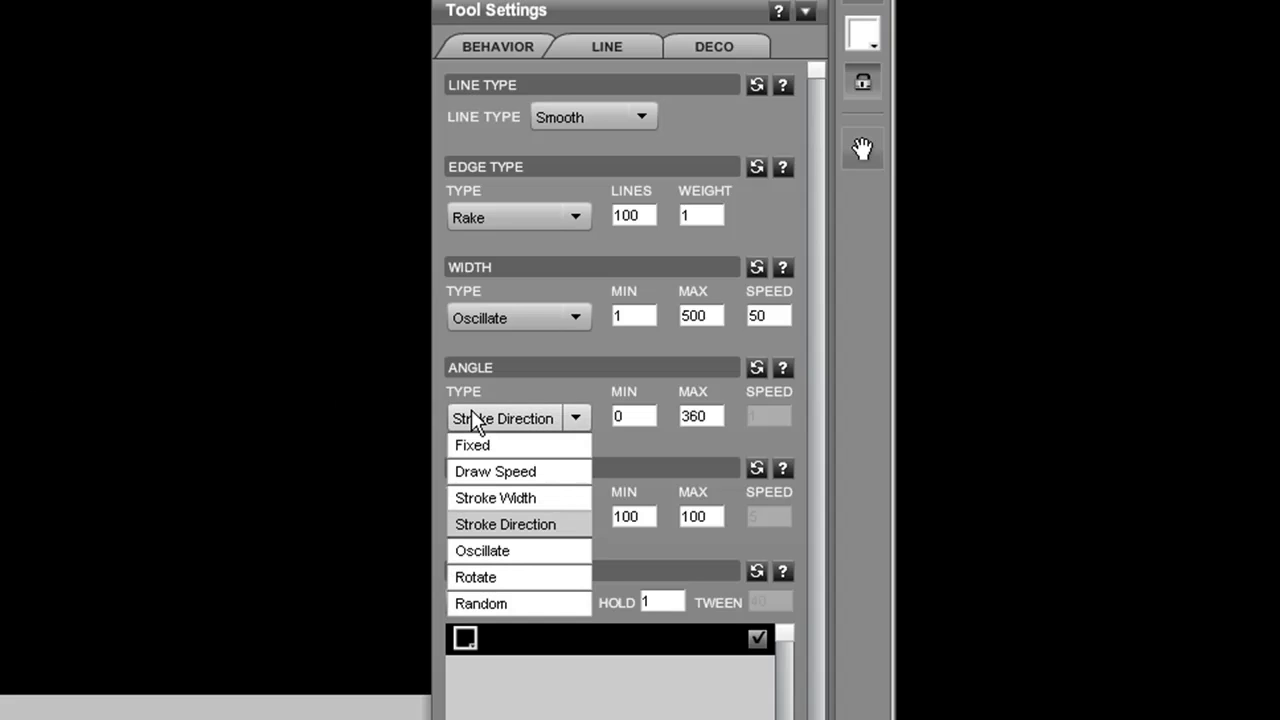
pyautogui.click(482, 600)
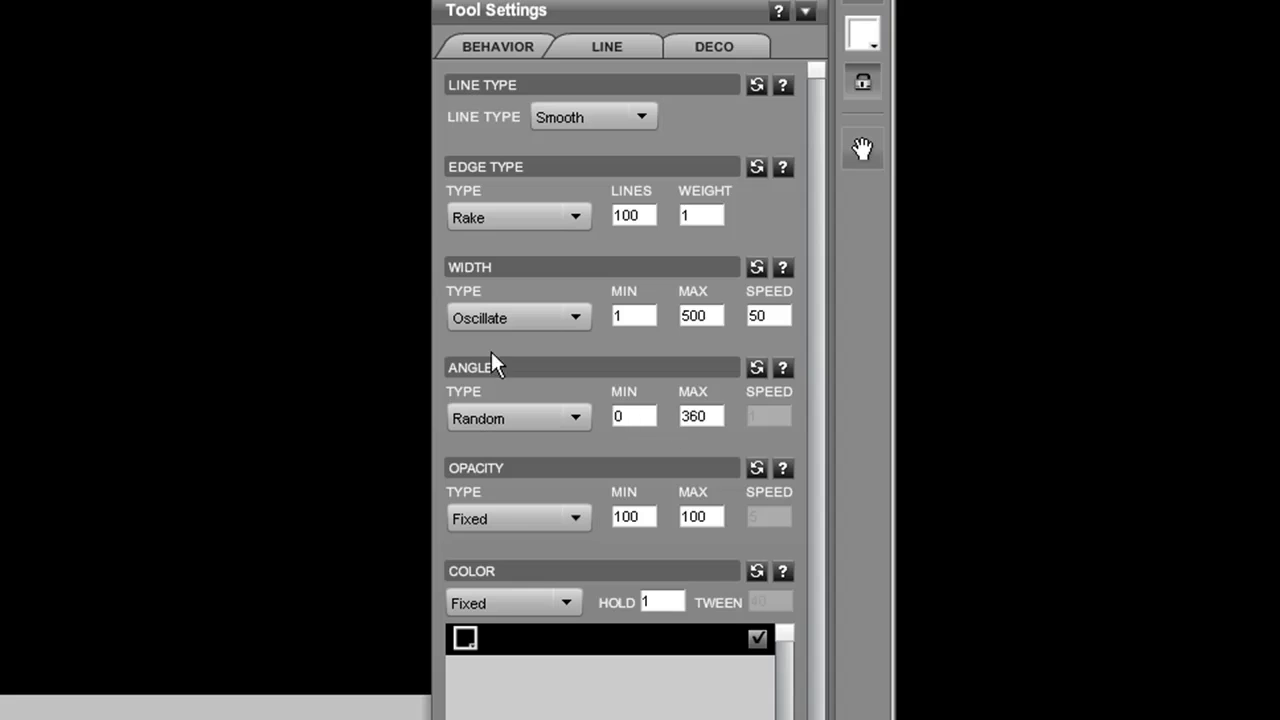
pyautogui.moveTo(220, 245)
pyautogui.mouseDown()
pyautogui.moveTo(360, 240)
pyautogui.moveTo(585, 262)
pyautogui.moveTo(660, 250)
pyautogui.moveTo(640, 330)
pyautogui.moveTo(590, 360)
pyautogui.moveTo(613, 375)
pyautogui.mouseUp()
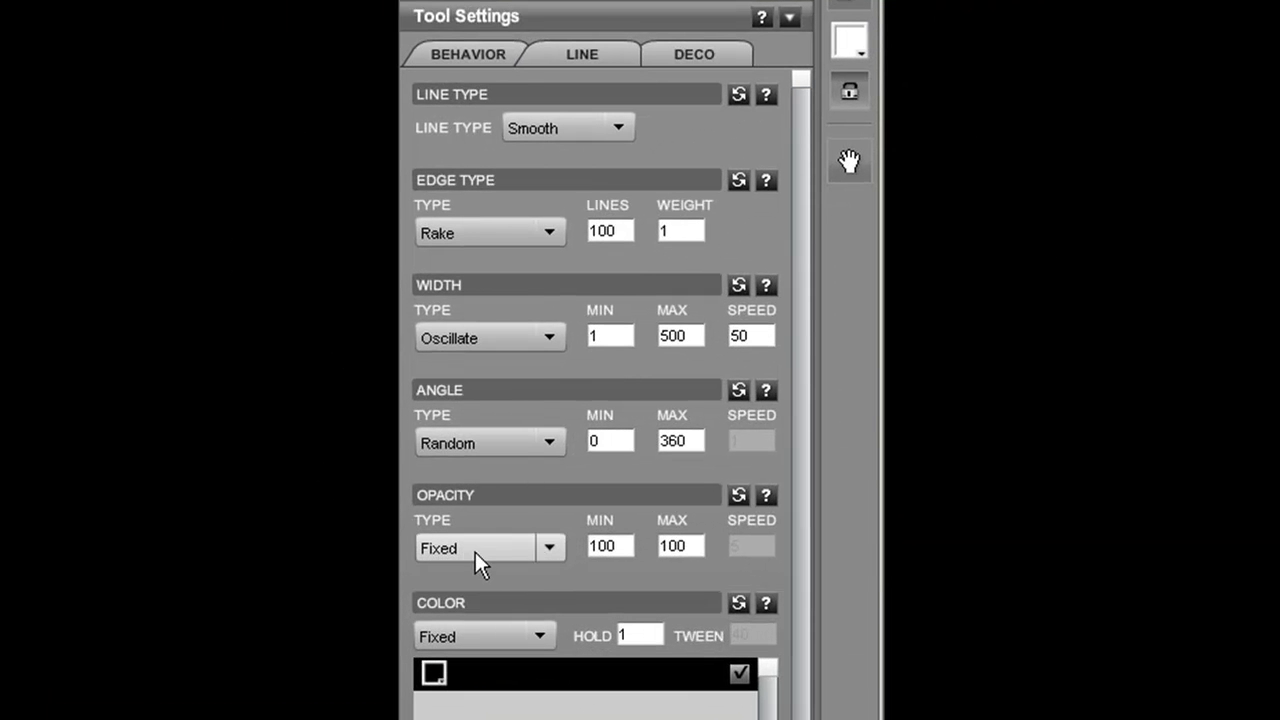
# Set Opacity Type to Oscillate with a minimum opacity of 20, moving on to the maximum.
pyautogui.click(470, 549)
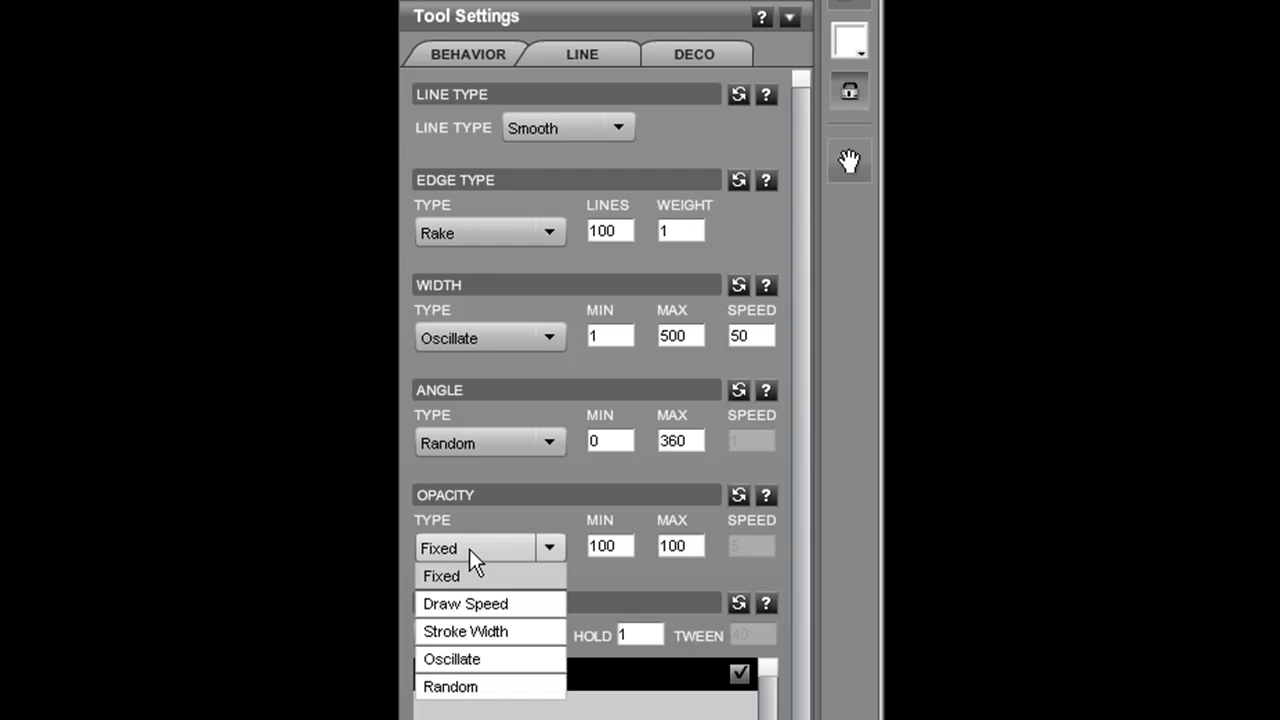
pyautogui.click(462, 662)
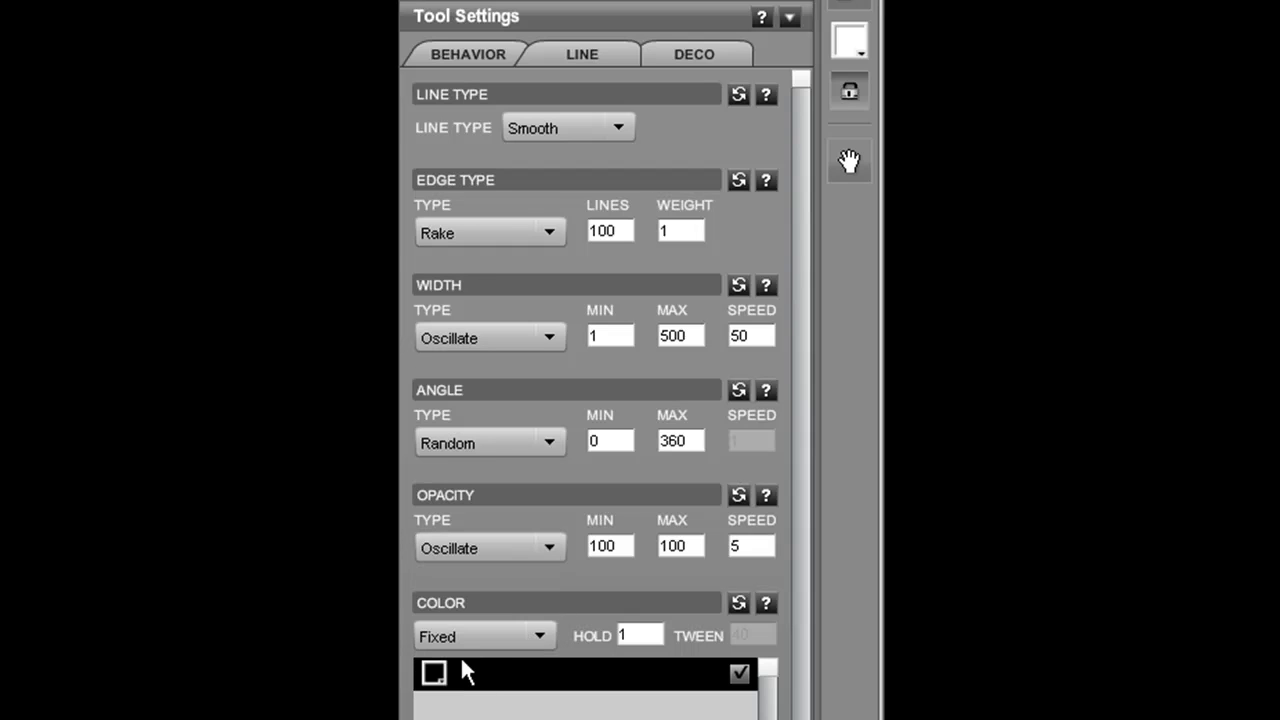
pyautogui.doubleClick(619, 548)
pyautogui.write('20')
pyautogui.press('Tab')
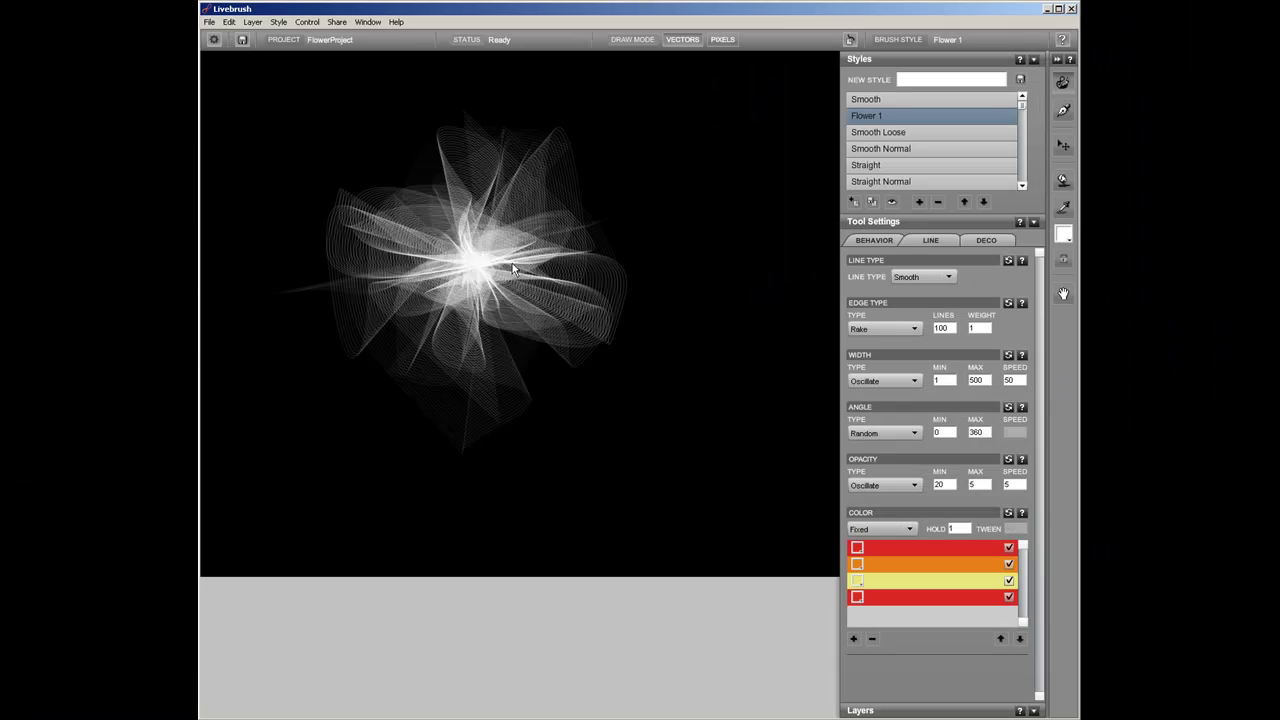
# Remove the white starburst, then paint and undo a red test starburst.
pyautogui.hotkey('ctrl', 'z')
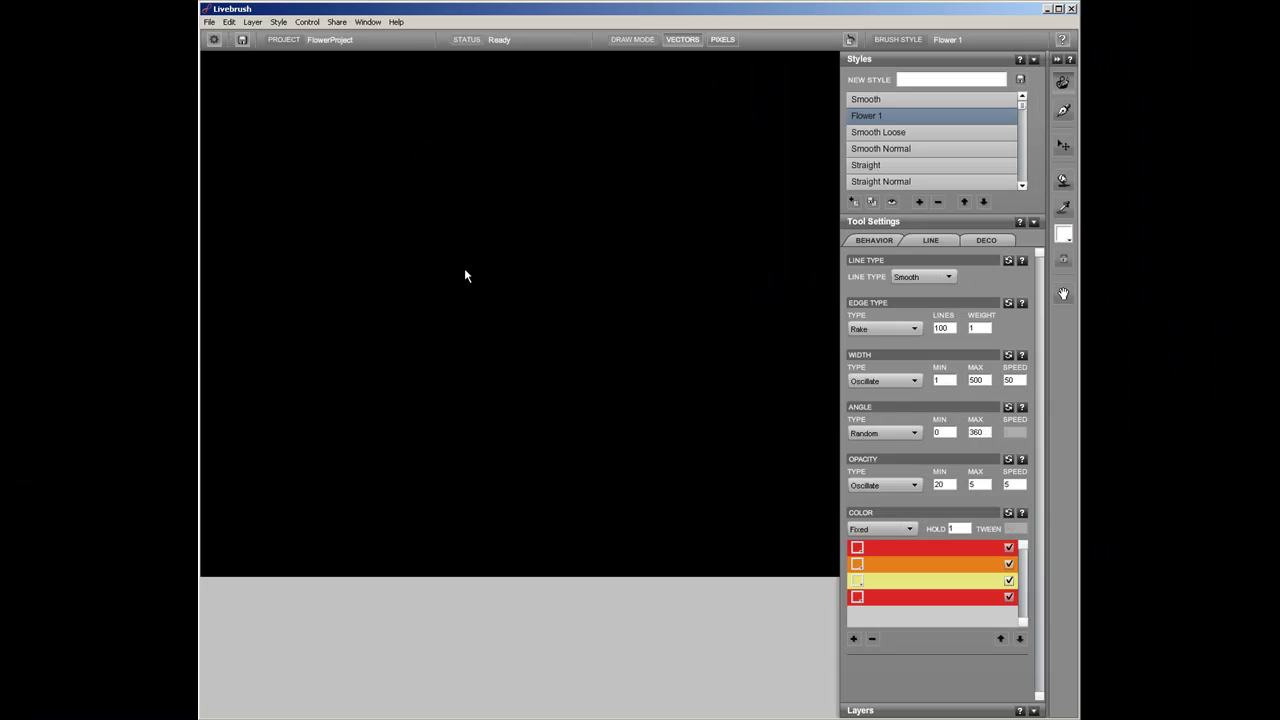
pyautogui.moveTo(465, 274); pyautogui.dragTo(479, 277)
pyautogui.hotkey('ctrl', 'z')
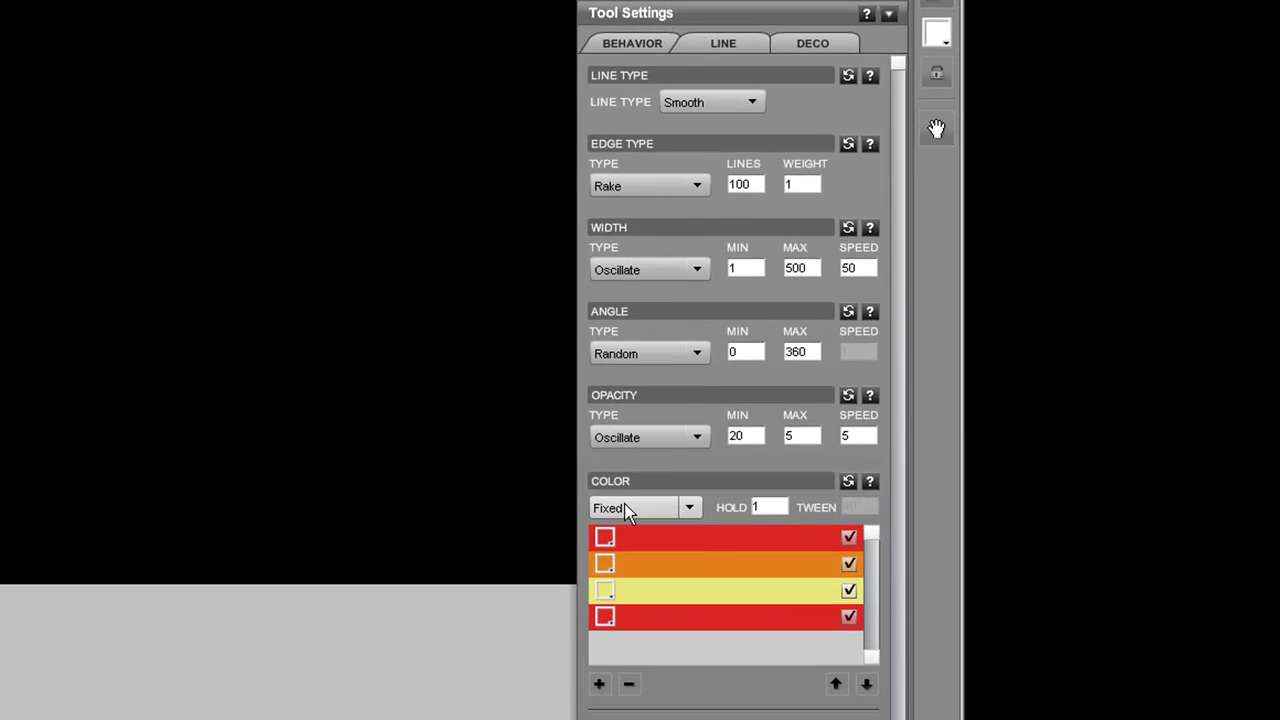
# Set Color type to Multiple and select the colour tween value for editing.
pyautogui.click(795, 523)
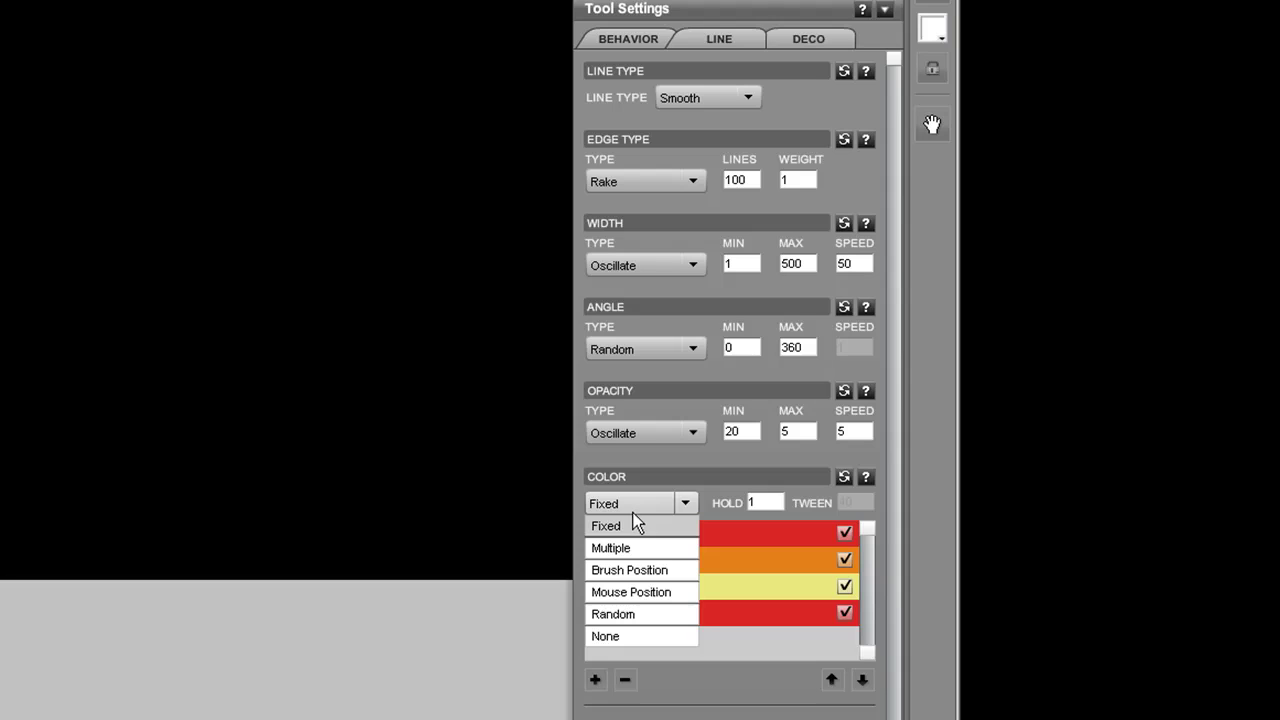
pyautogui.click(622, 550)
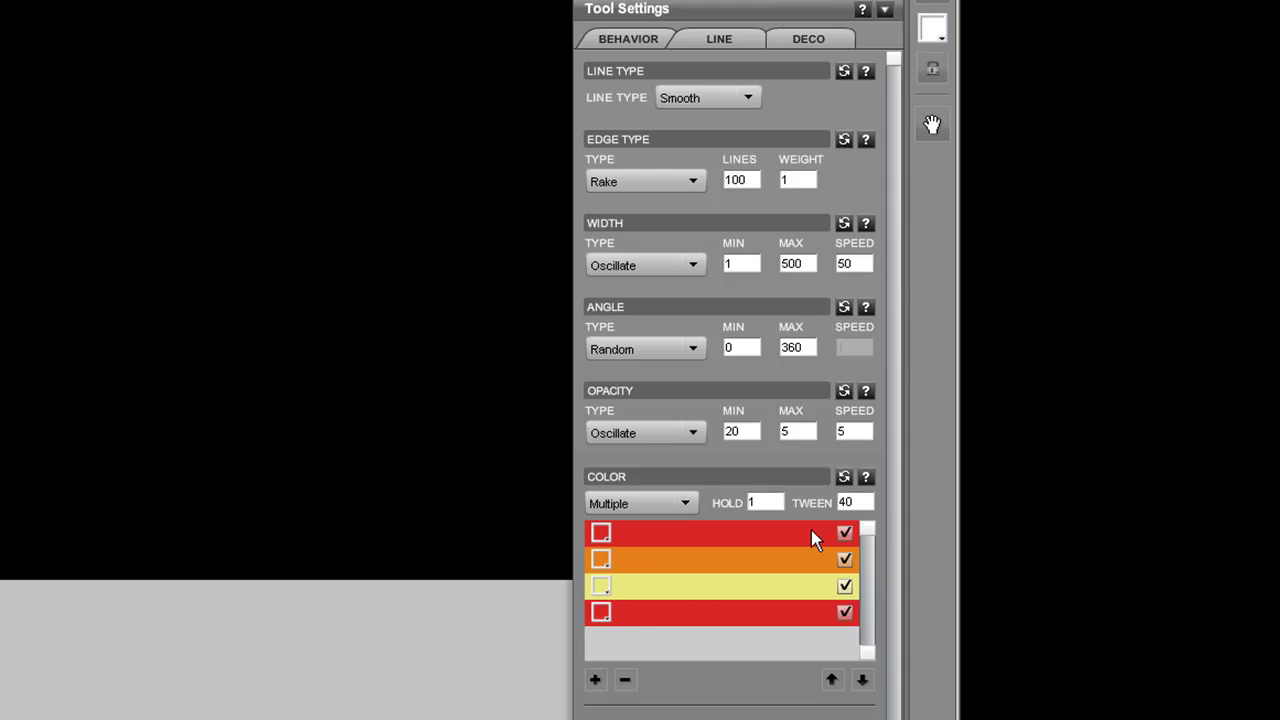
pyautogui.doubleClick(854, 502)
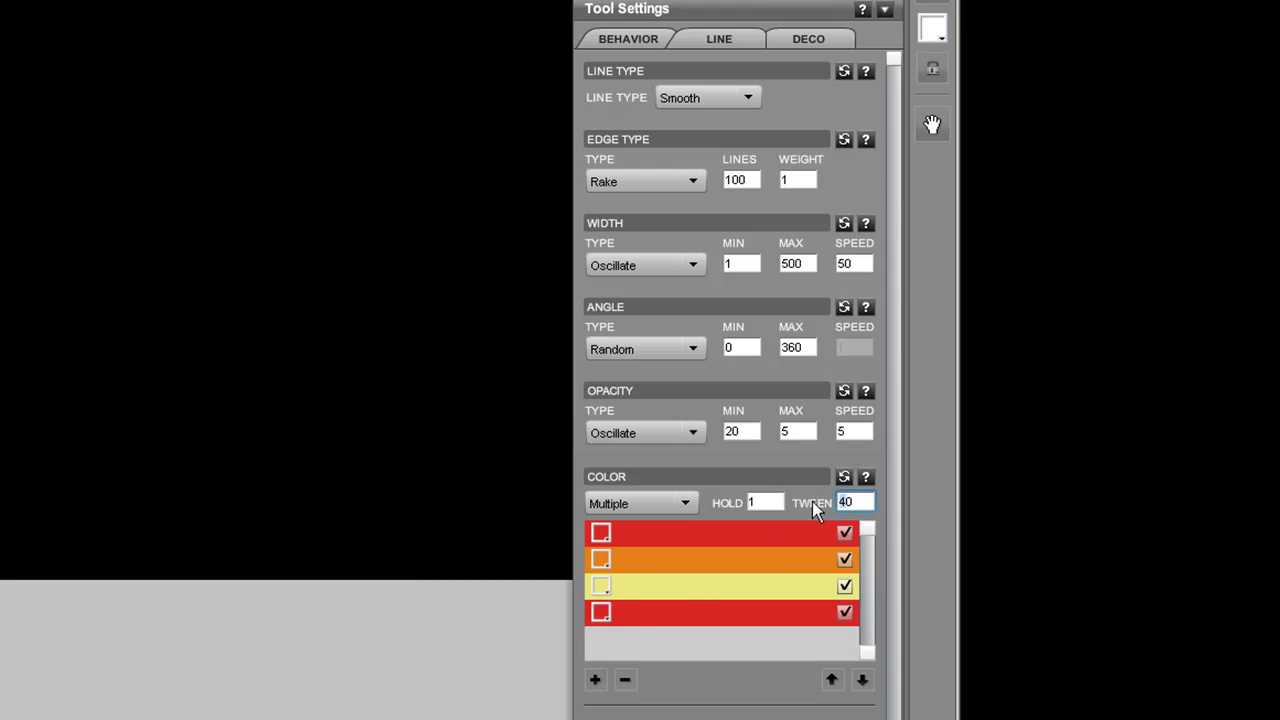